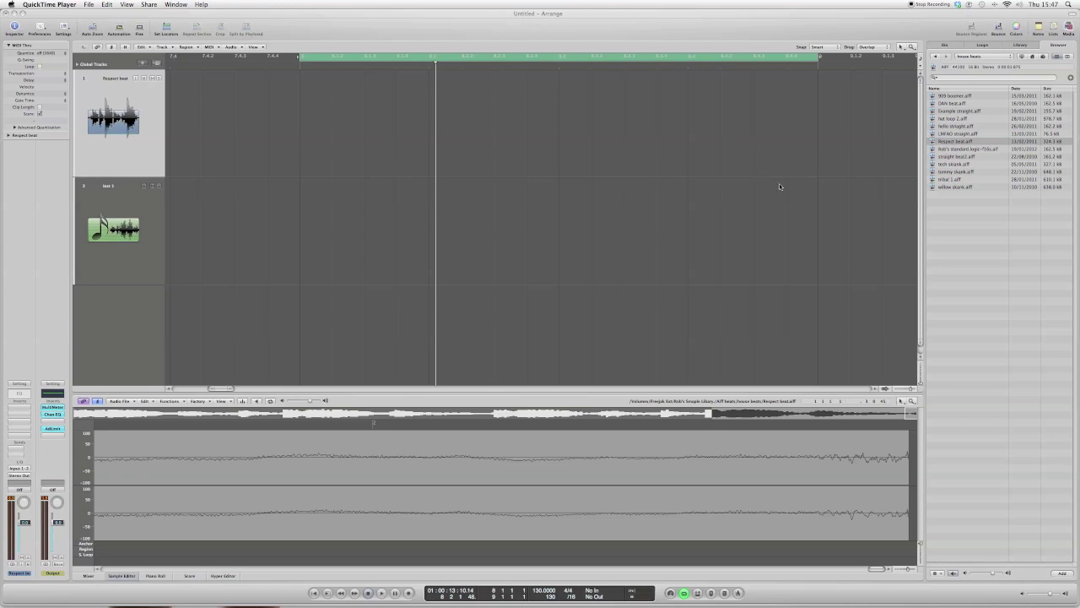
# - Place the Respect beat.aiff loop from the Browser on track 1 and preview it
pyautogui.moveTo(949, 142); pyautogui.dragTo(411, 137)
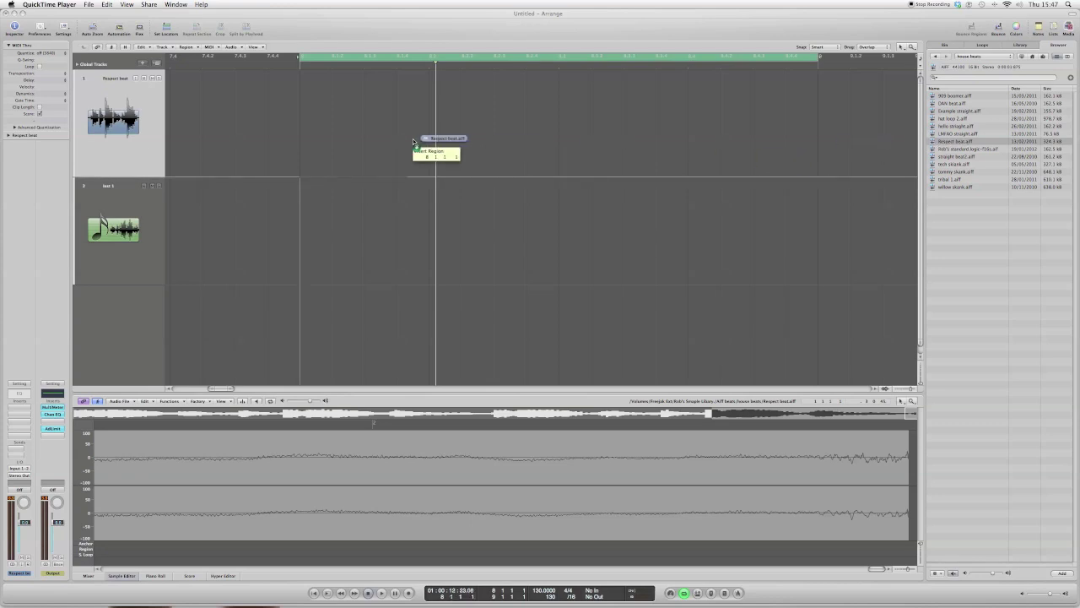
pyautogui.press('space')
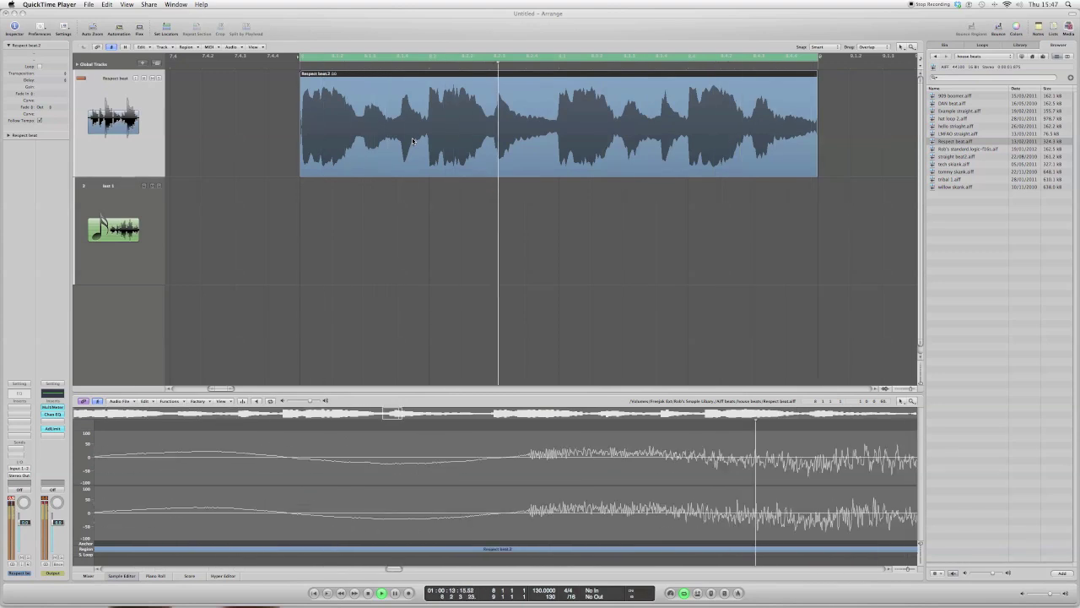
pyautogui.press('space')
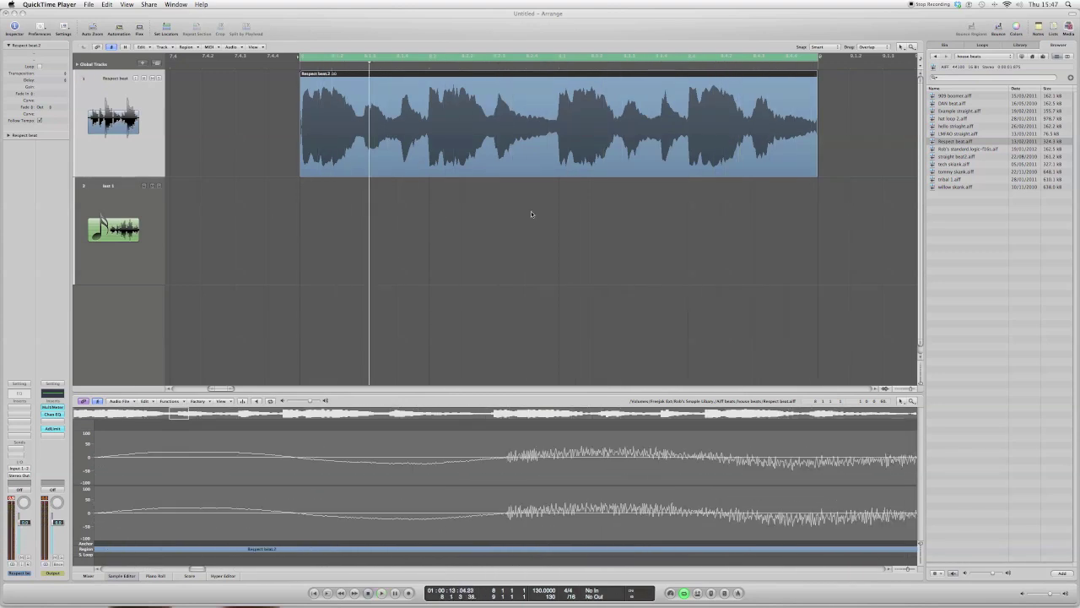
# - Split the beat region near its end with the Scissors Tool and play it back
pyautogui.click(900, 48)
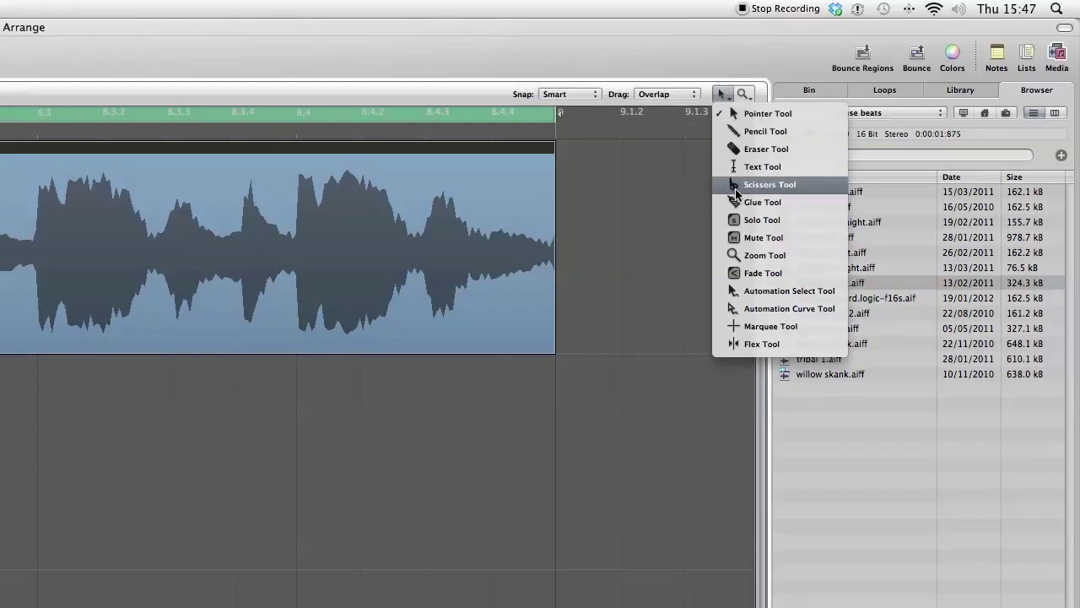
pyautogui.click(769, 184)
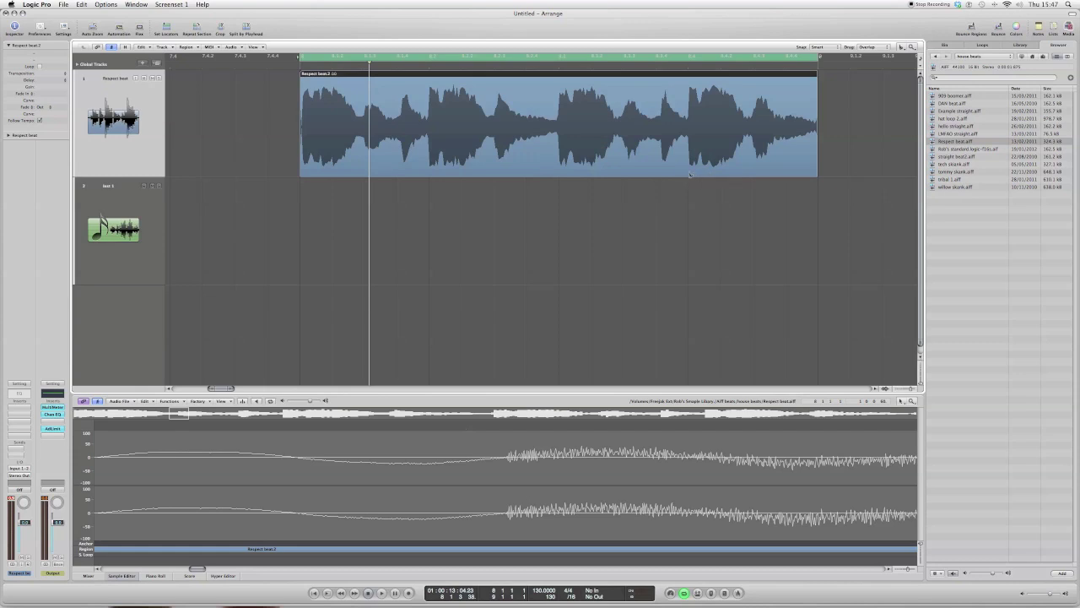
pyautogui.click(688, 174)
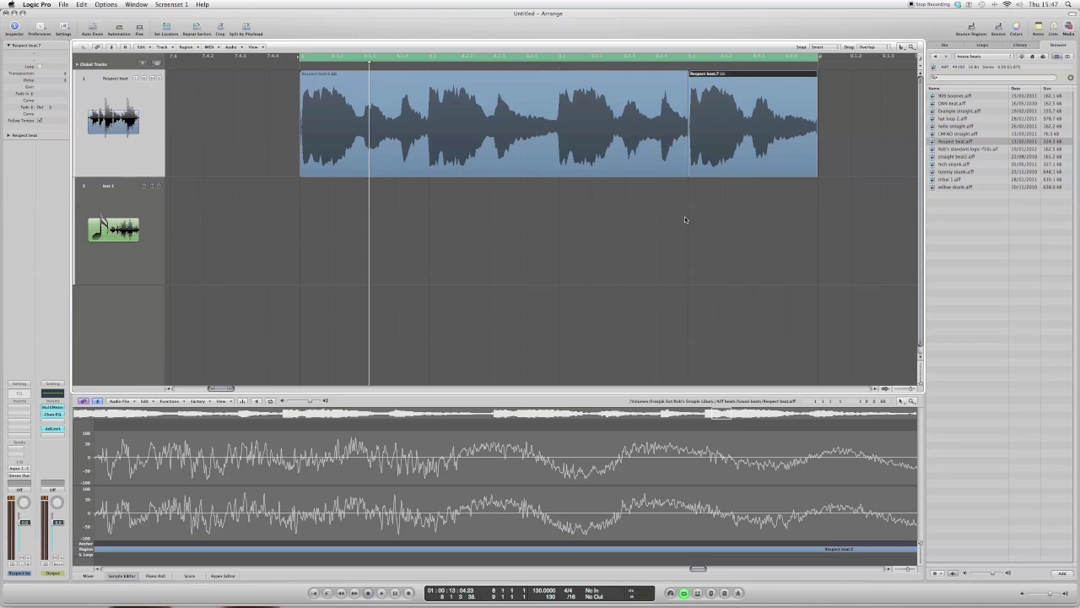
pyautogui.press('space')
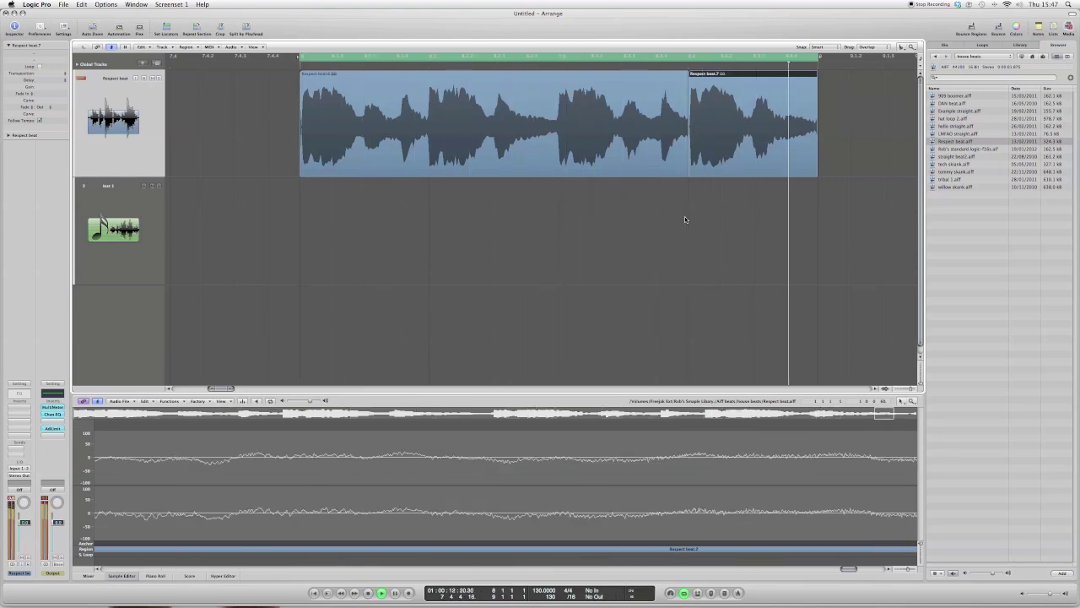
pyautogui.press('space')
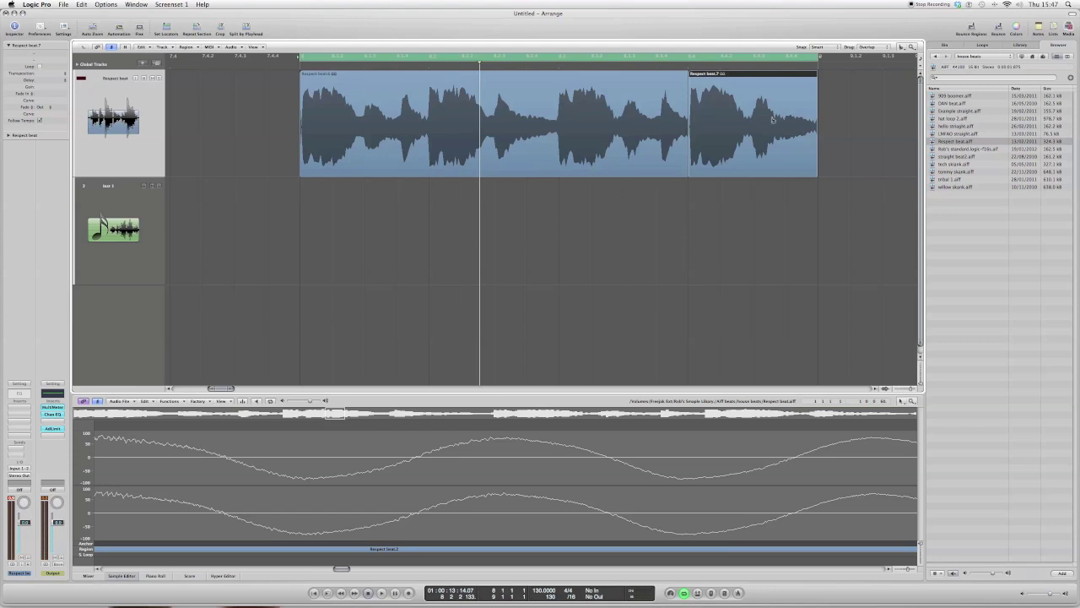
# - Draw a 530 fade-out across the entire short right-hand region with the Fade Tool, then play it
pyautogui.click(901, 46)
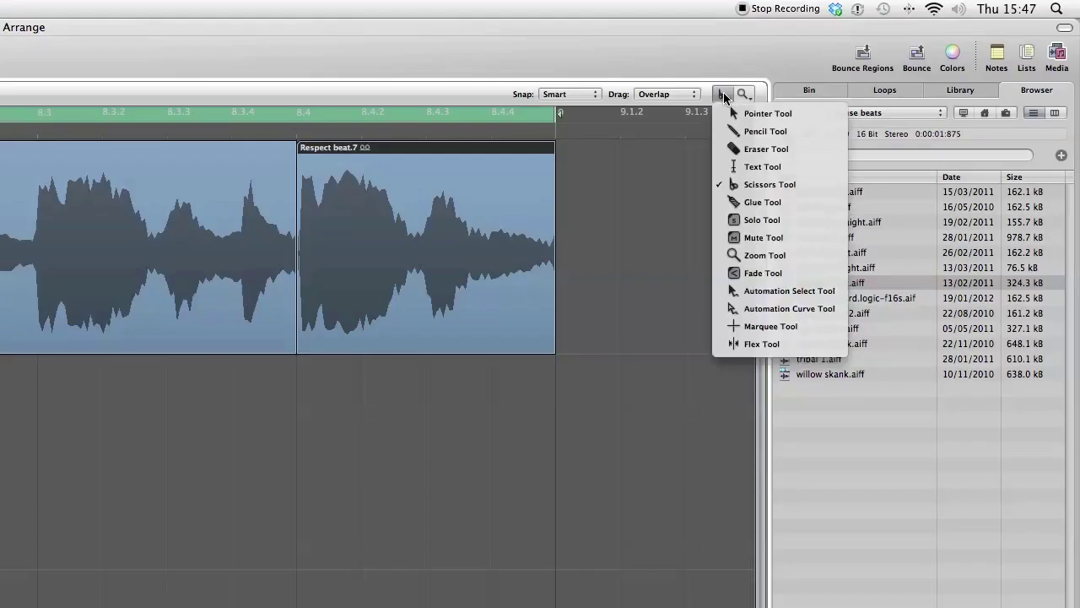
pyautogui.click(777, 274)
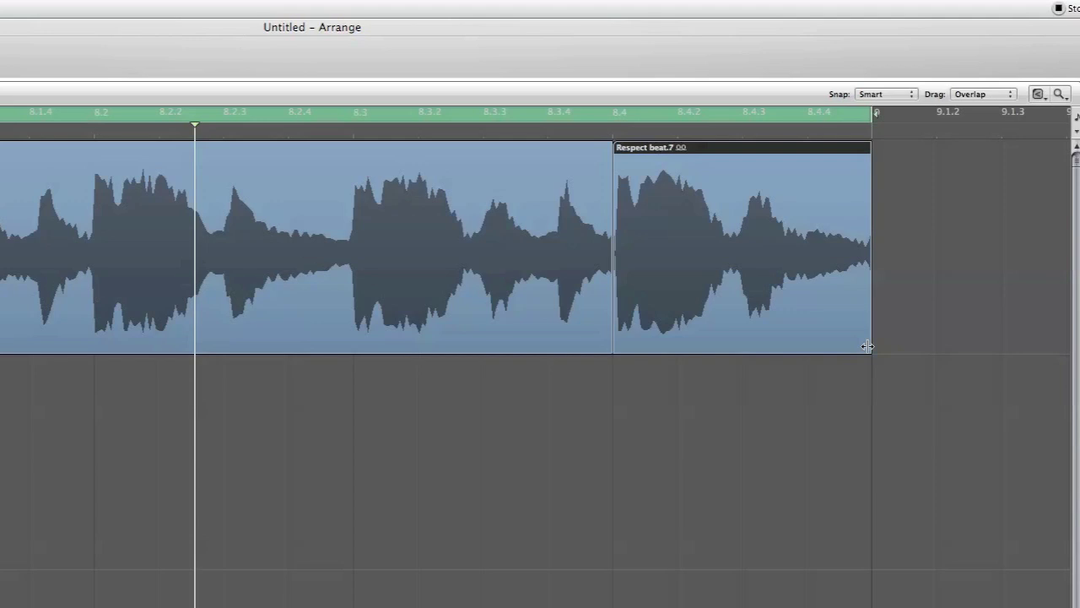
pyautogui.moveTo(867, 346); pyautogui.dragTo(569, 349)
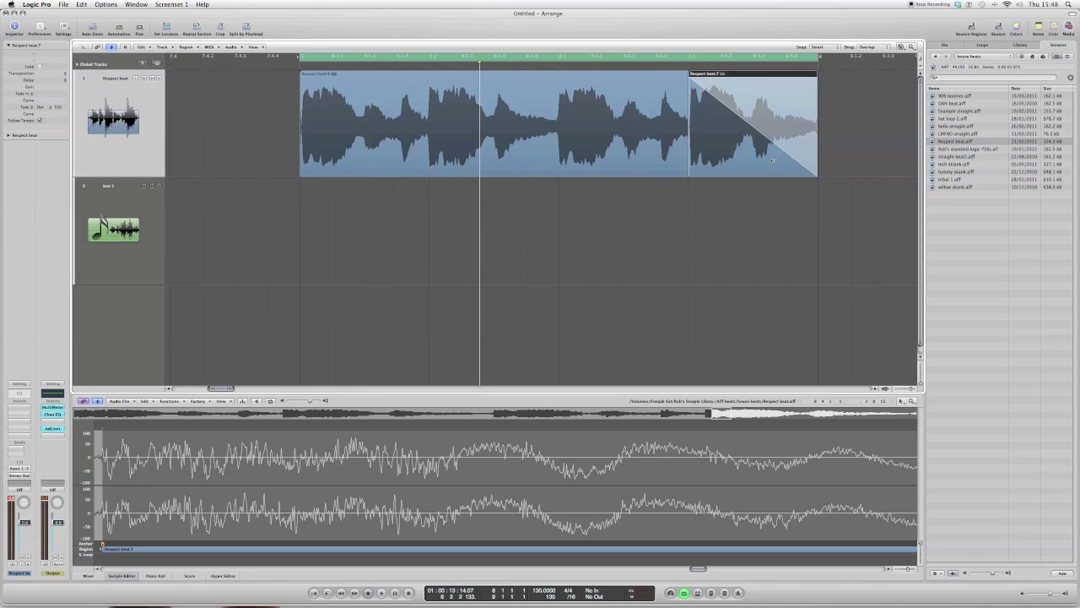
pyautogui.press('space')
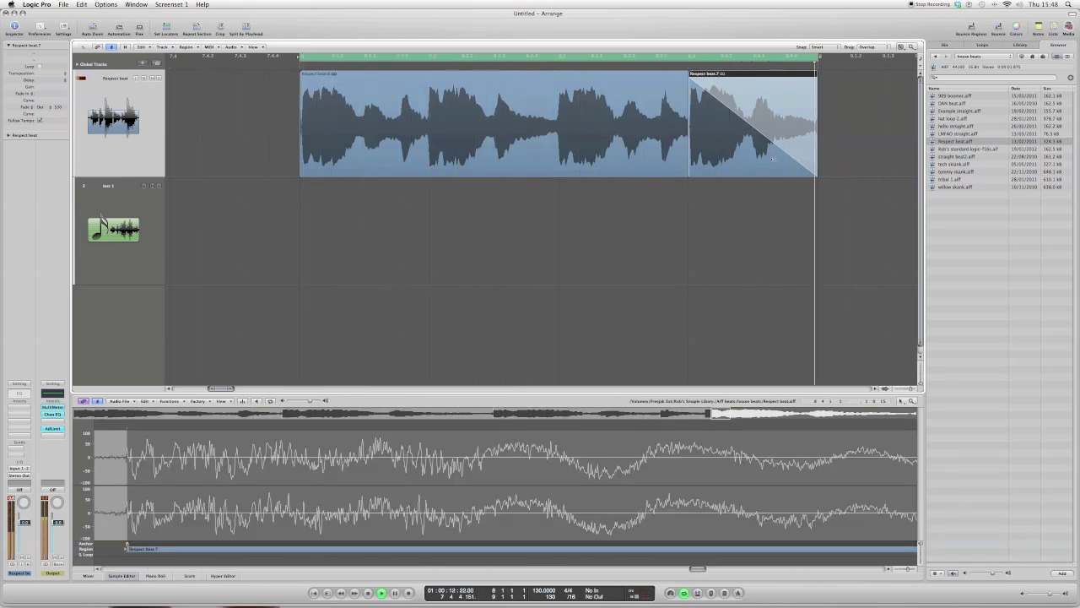
pyautogui.press('space')
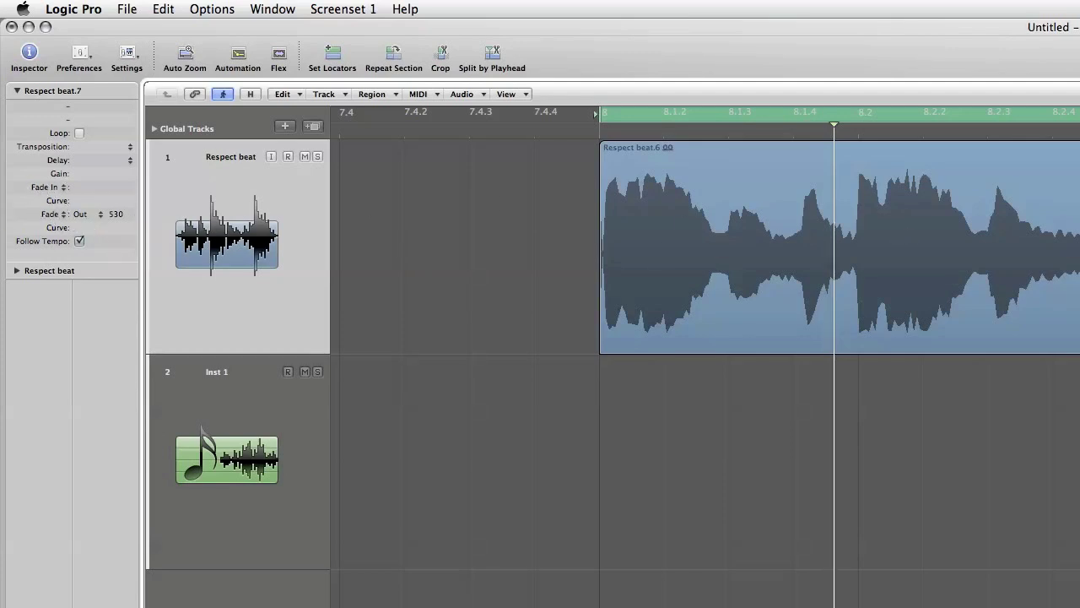
# - Change the right-hand region's Fade Out type to Slow Down and listen to it
pyautogui.click(53, 221)
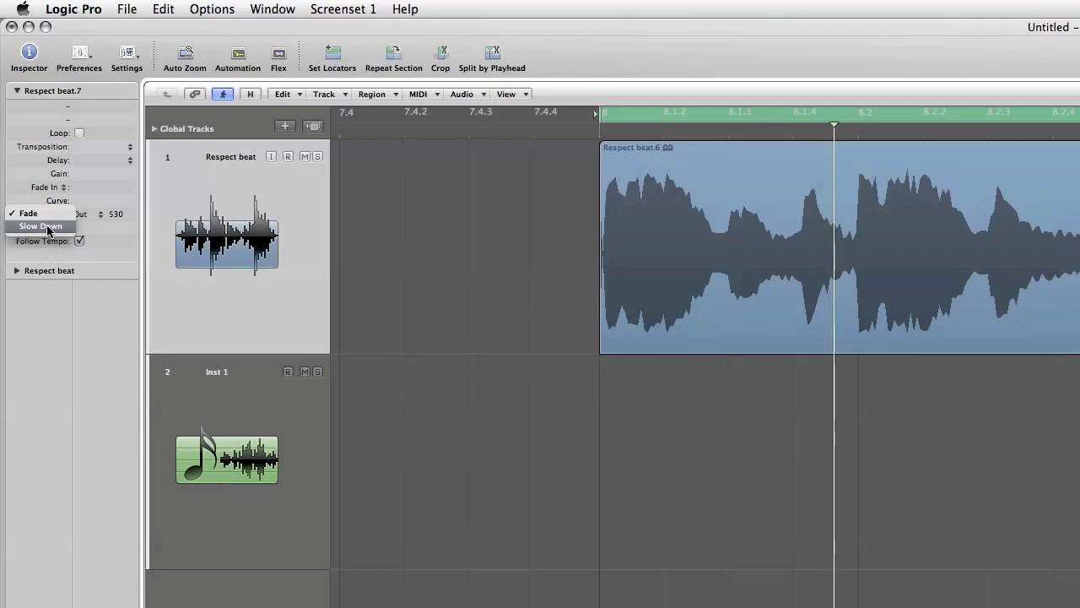
pyautogui.click(42, 226)
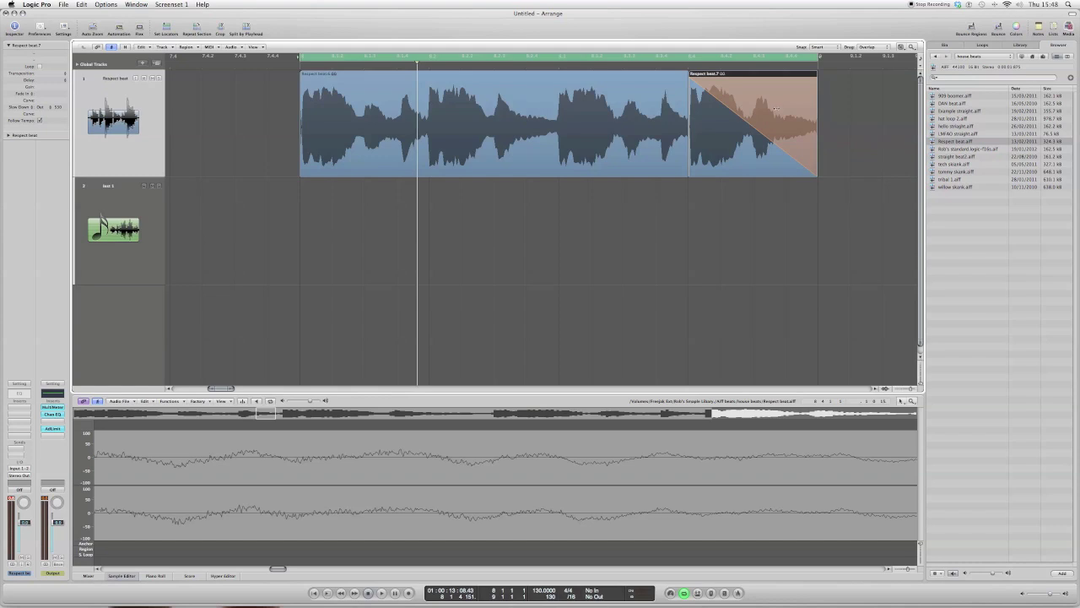
pyautogui.press('space')
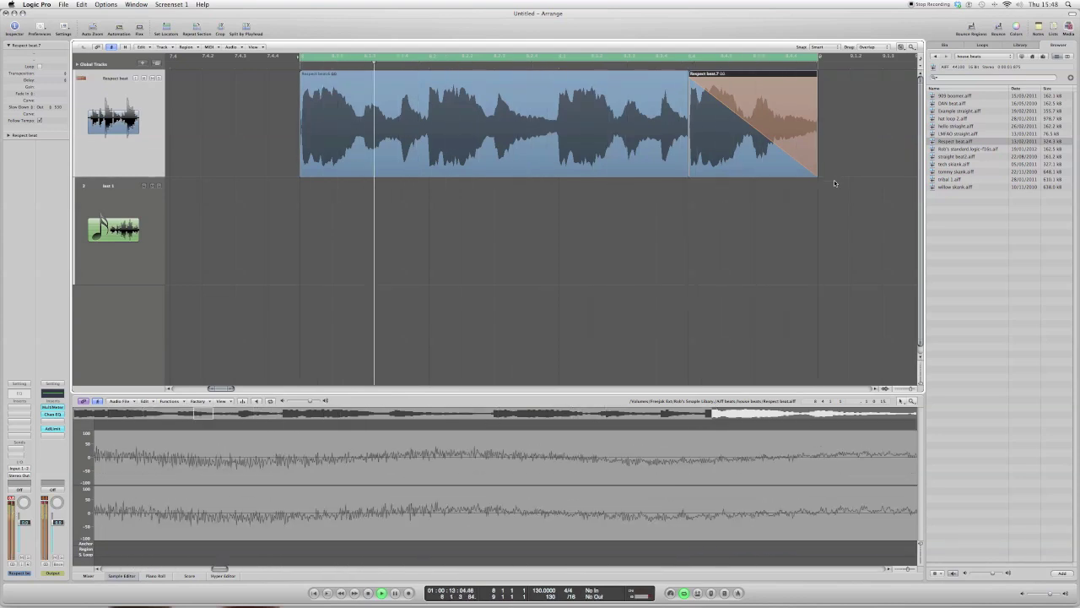
pyautogui.press('space')
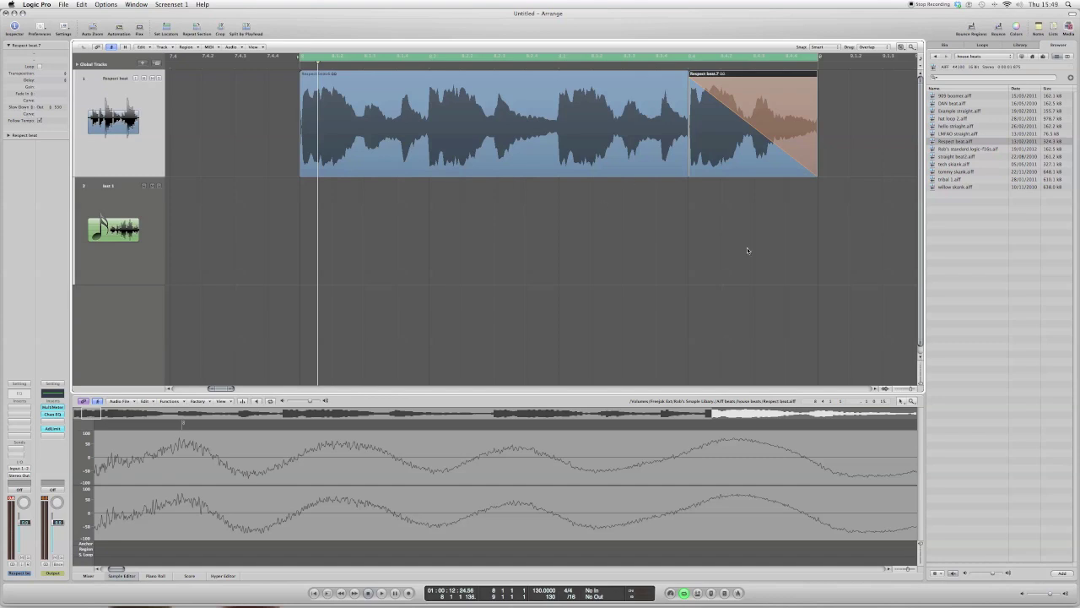
# - Undo back to one whole region, then split it about a quarter of the way in
pyautogui.press('super+z')
pyautogui.press('super+z')
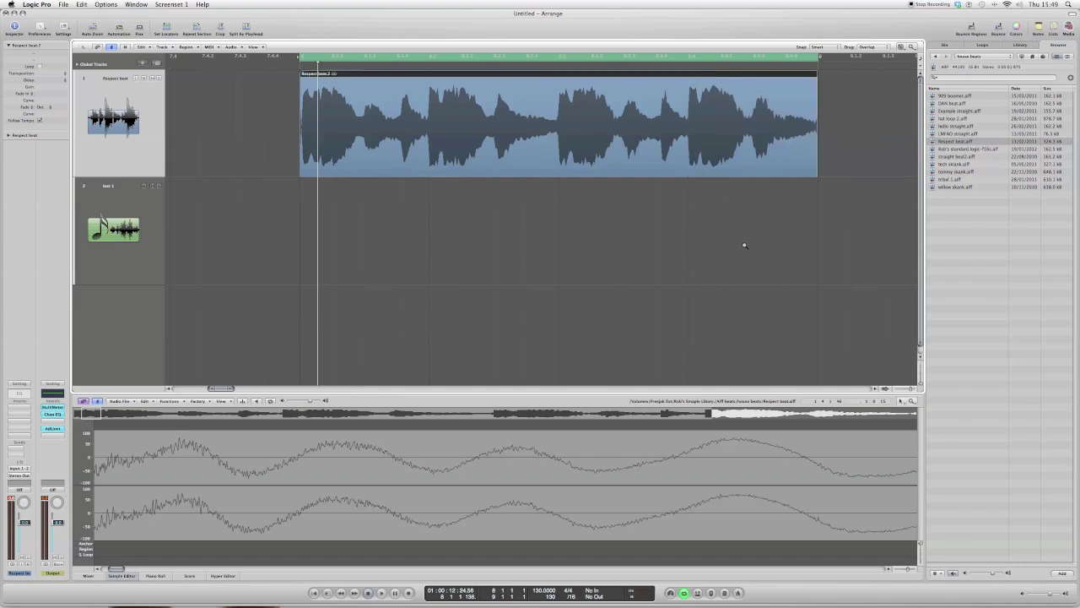
pyautogui.click(899, 46)
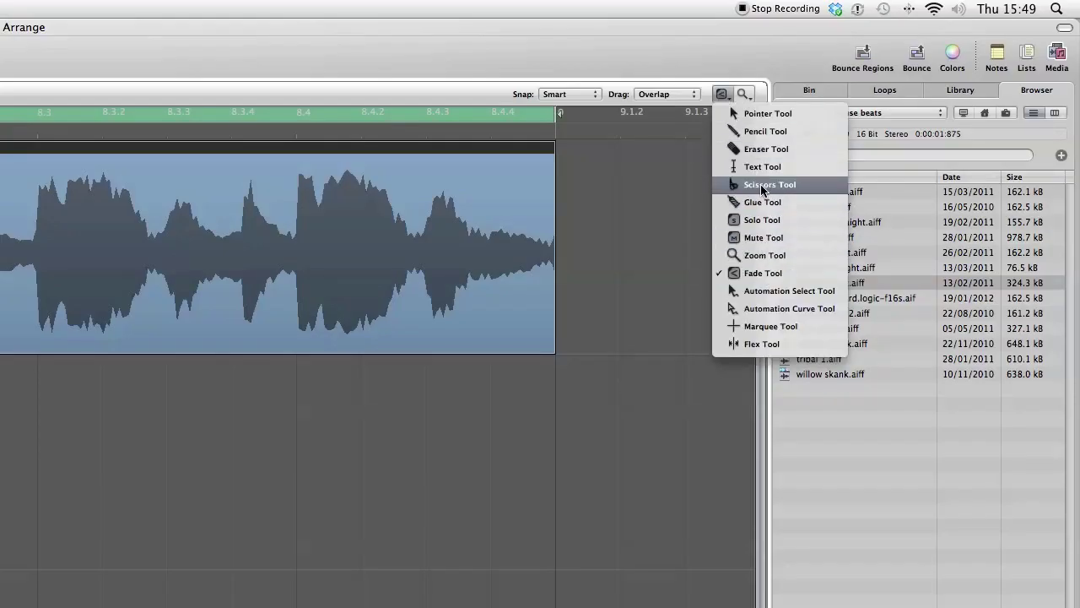
pyautogui.click(762, 185)
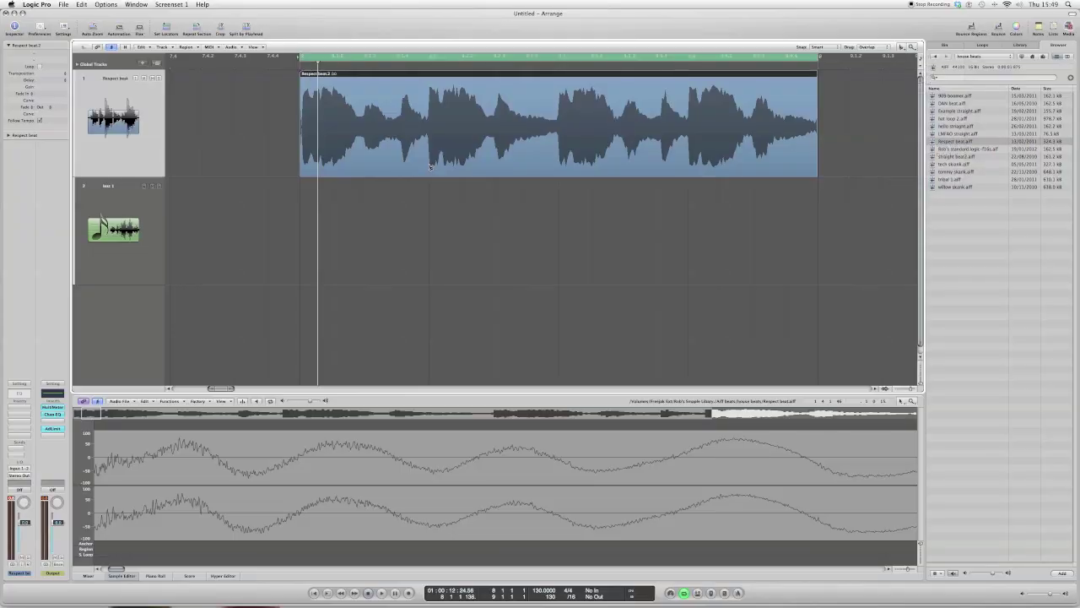
pyautogui.click(430, 166)
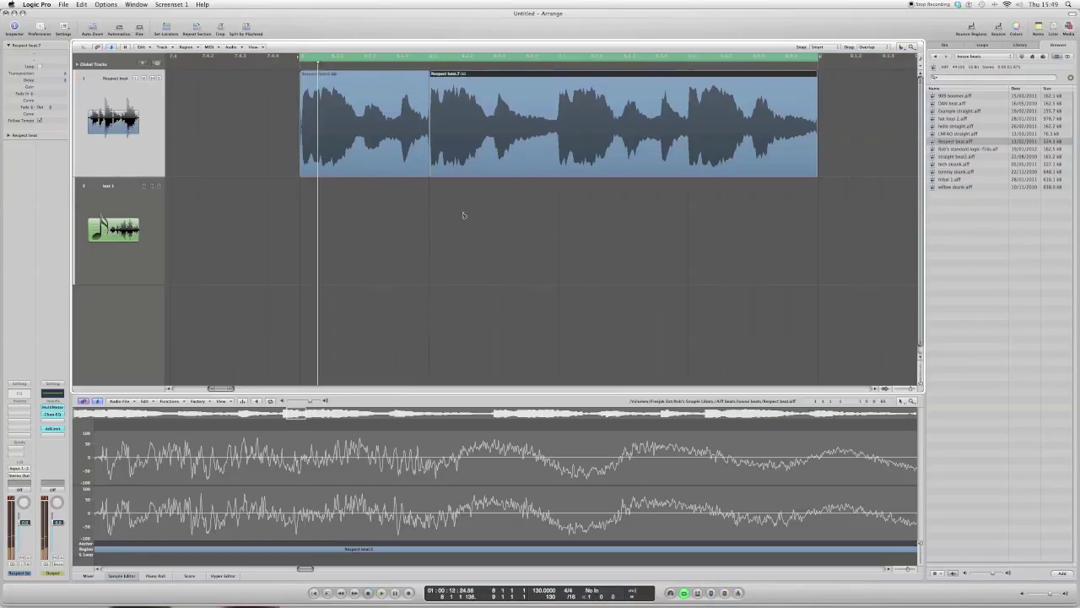
# - Draw a fade-in across the first region, Respect beat.6, and play it back
pyautogui.click(898, 46)
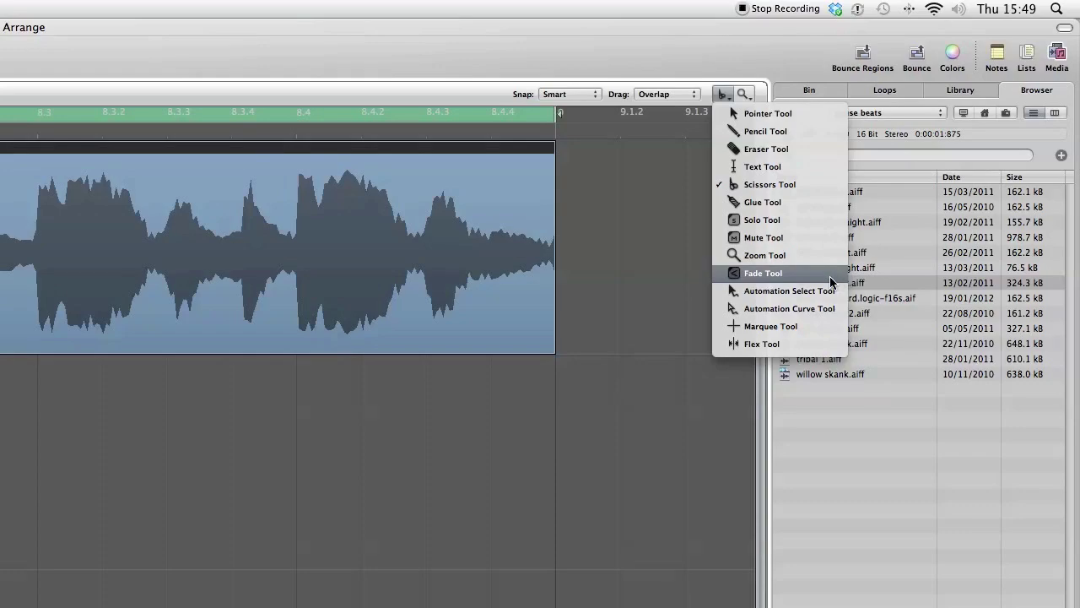
pyautogui.click(831, 281)
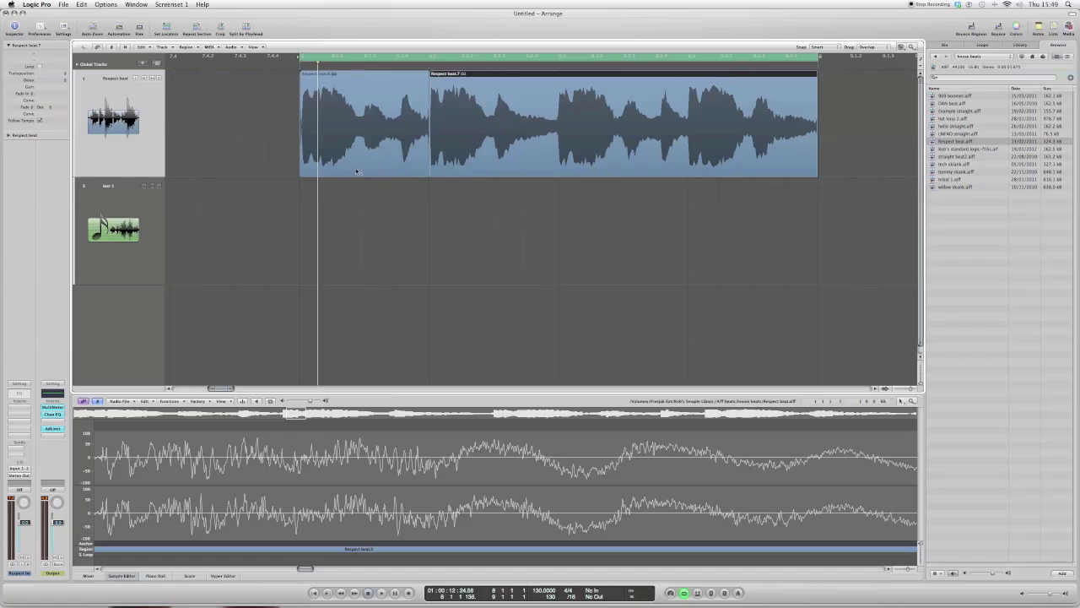
pyautogui.moveTo(300, 175); pyautogui.dragTo(456, 183)
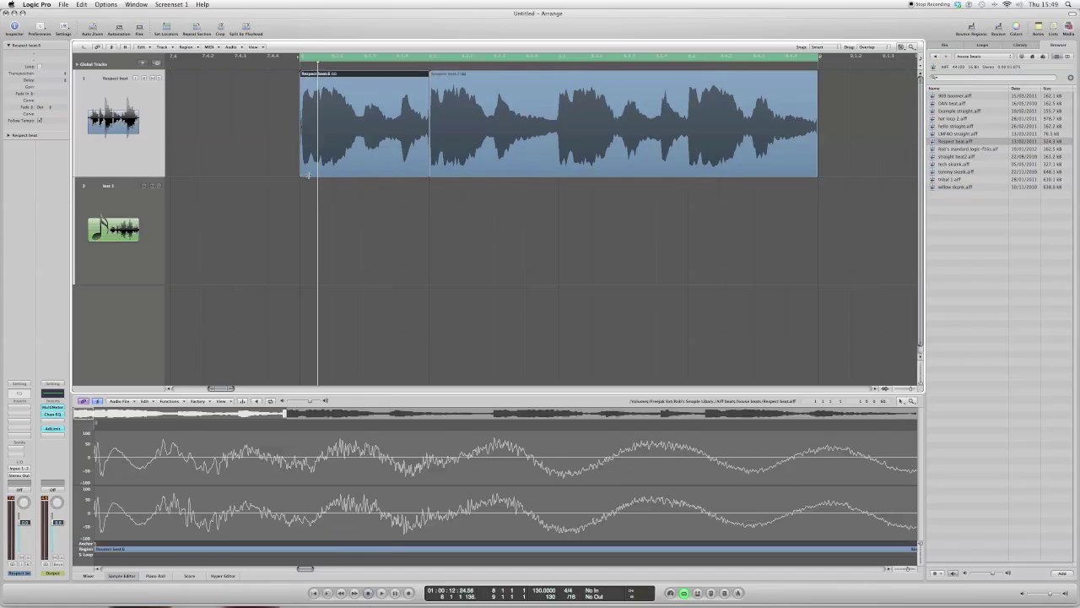
pyautogui.press('space')
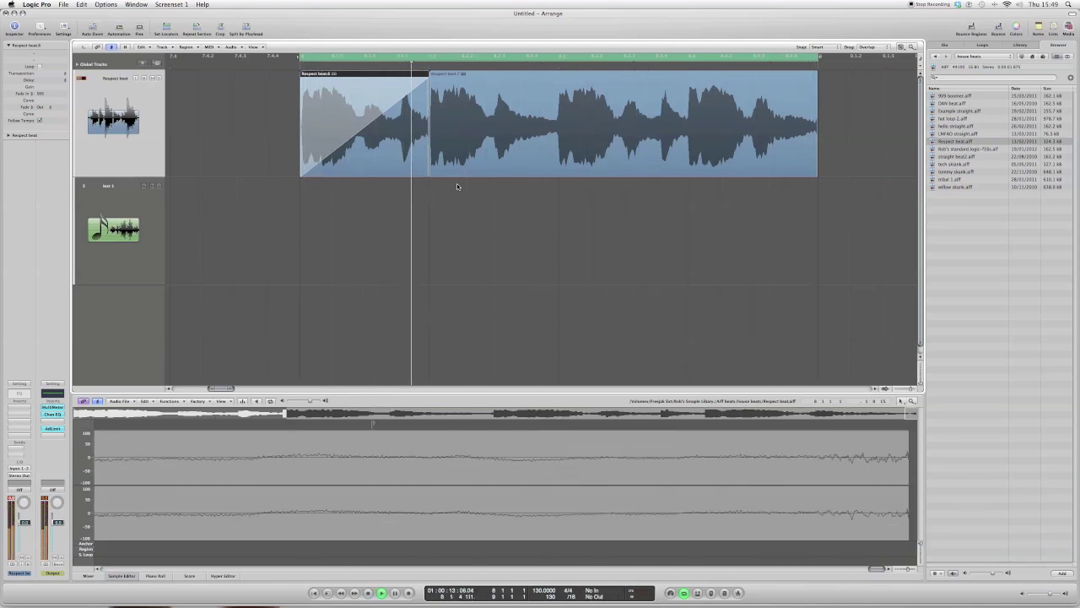
pyautogui.press('space')
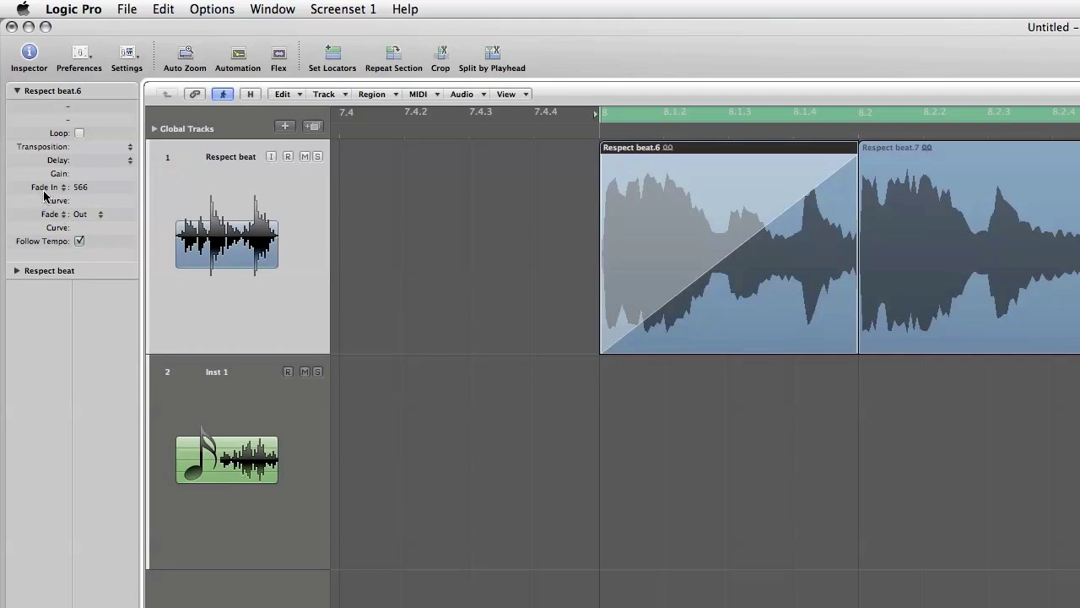
# - Set the Fade In type to Speed Up and play the region from its start
pyautogui.click(24, 94)
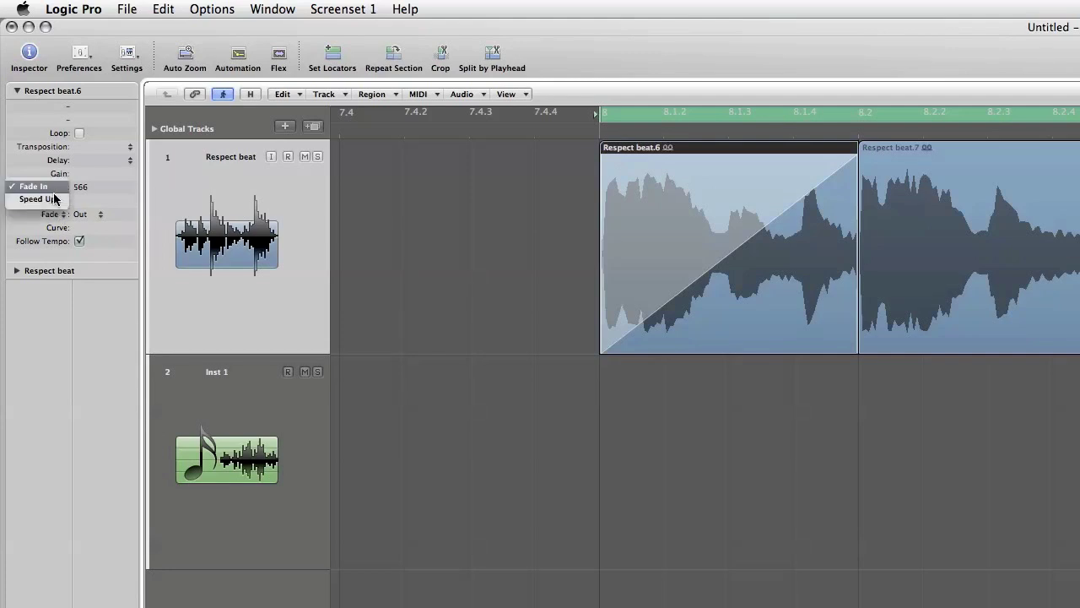
pyautogui.click(37, 199)
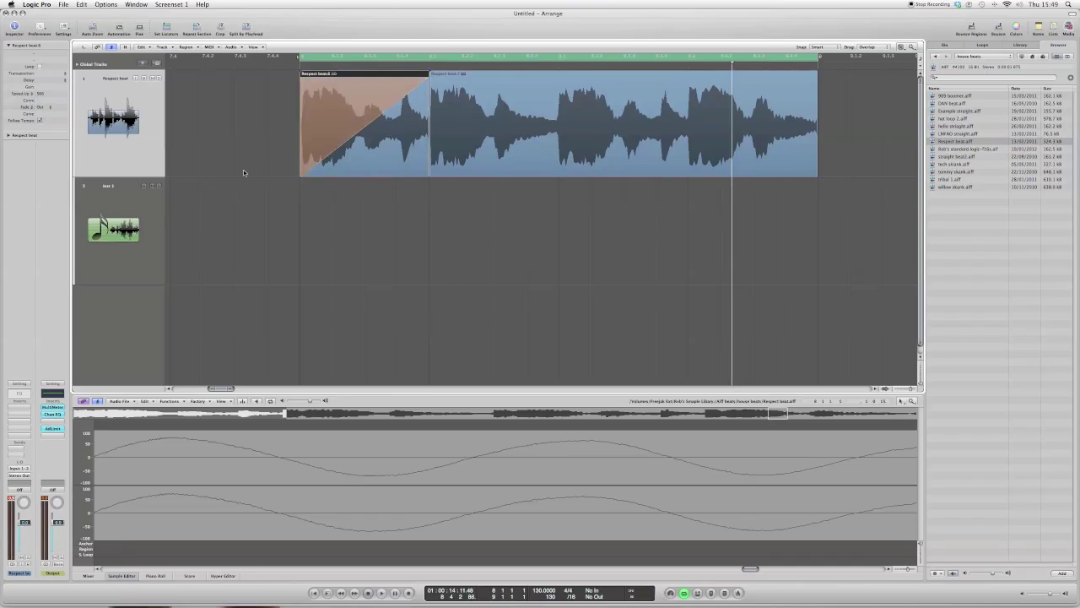
pyautogui.press('space')
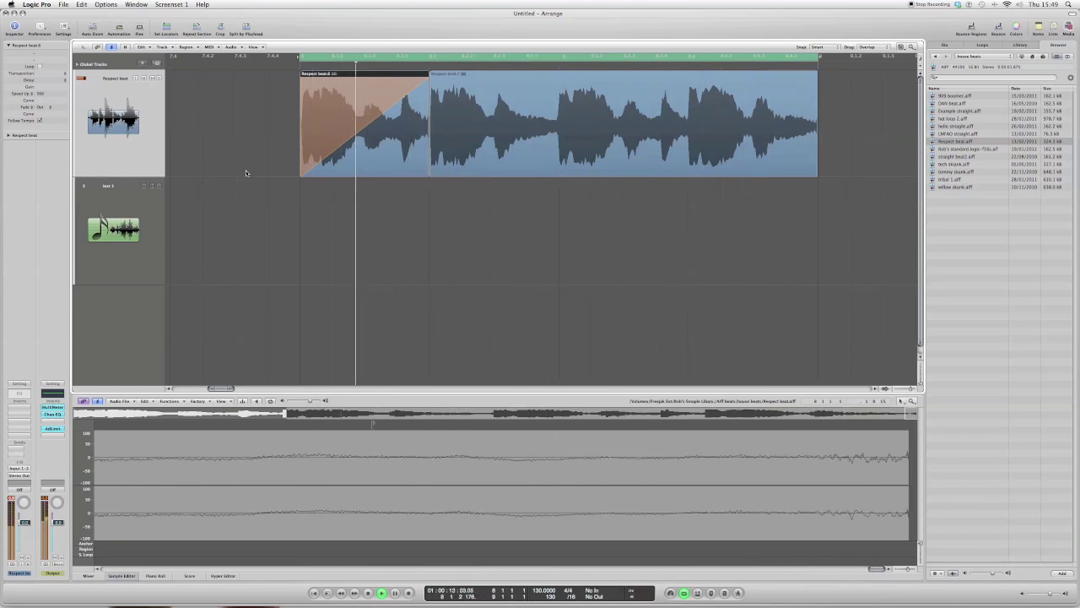
pyautogui.press('space')
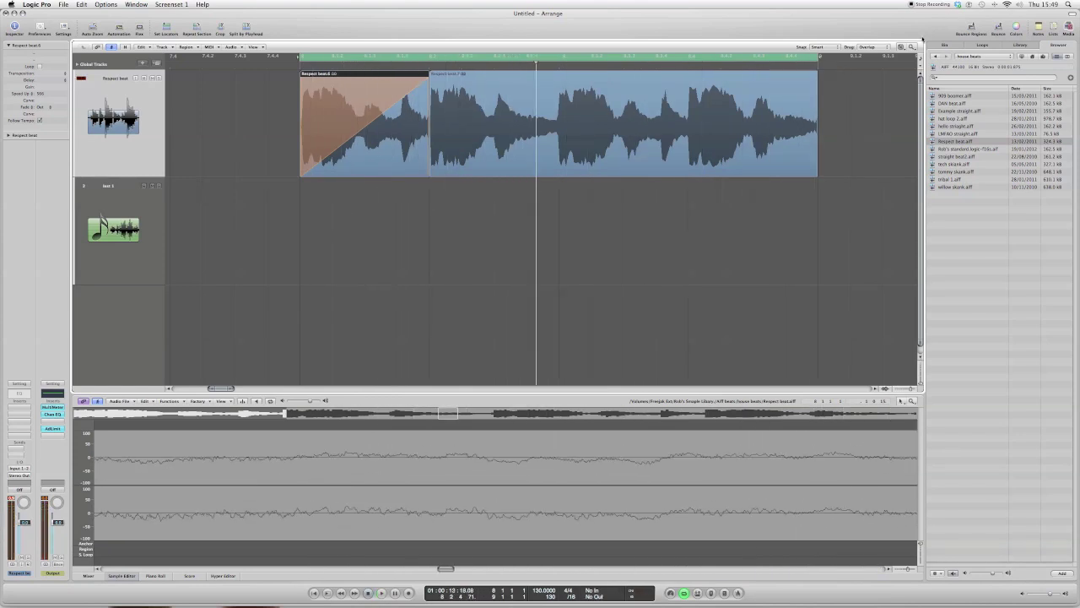
# - Split off the last part of the region and draw a fade-out across it
pyautogui.click(901, 46)
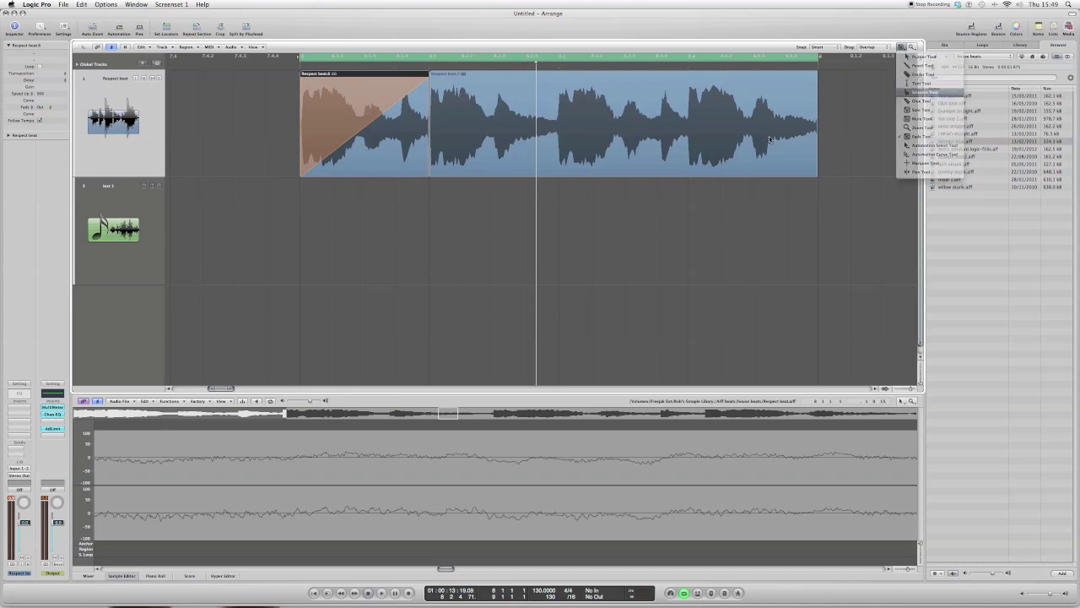
pyautogui.click(919, 92)
pyautogui.click(690, 169)
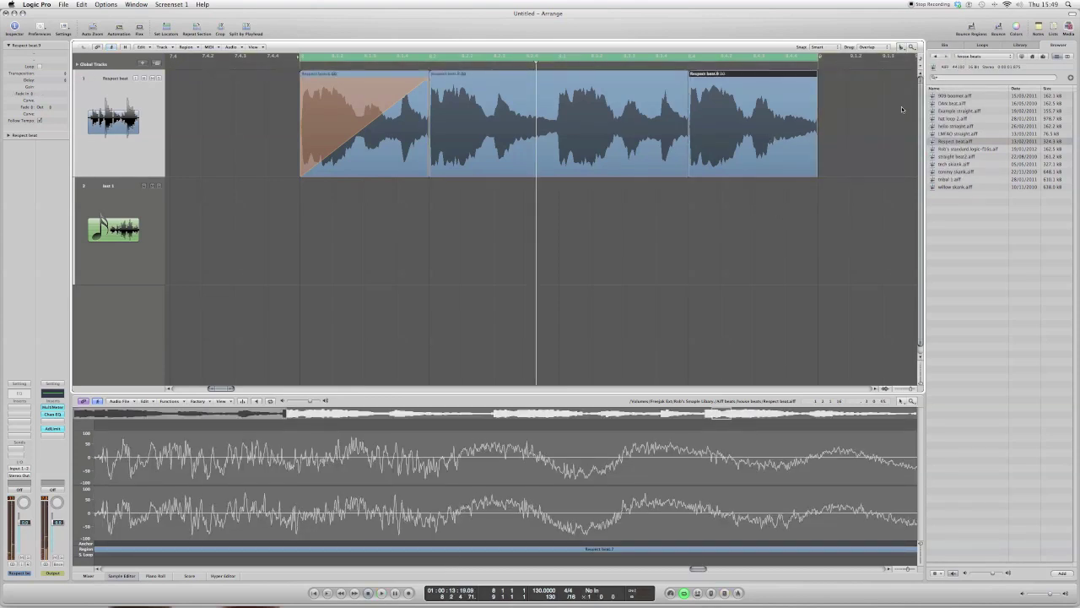
pyautogui.click(901, 48)
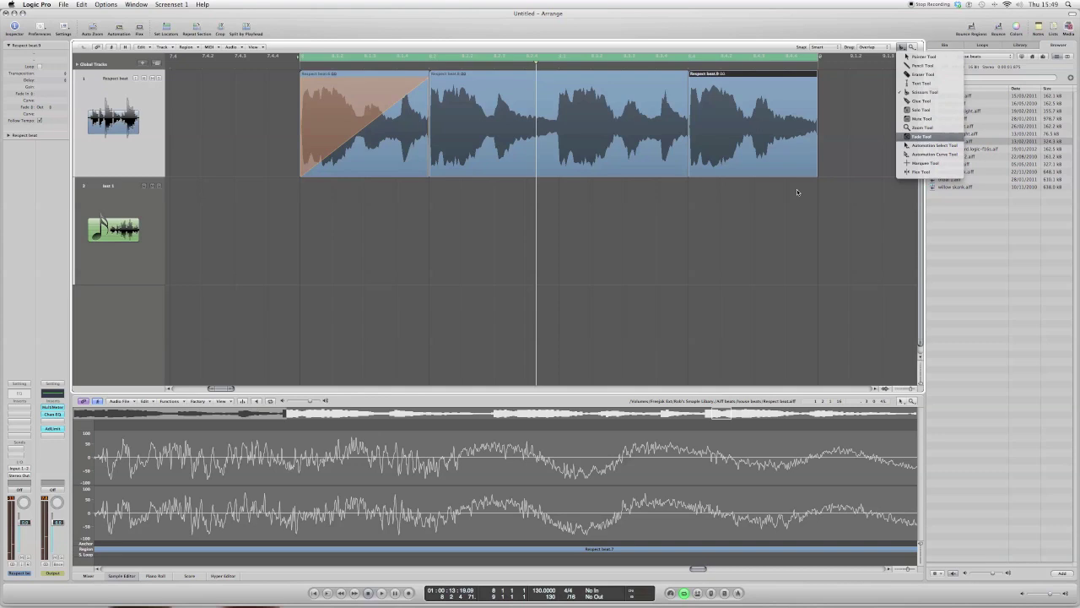
pyautogui.moveTo(815, 176); pyautogui.dragTo(647, 176)
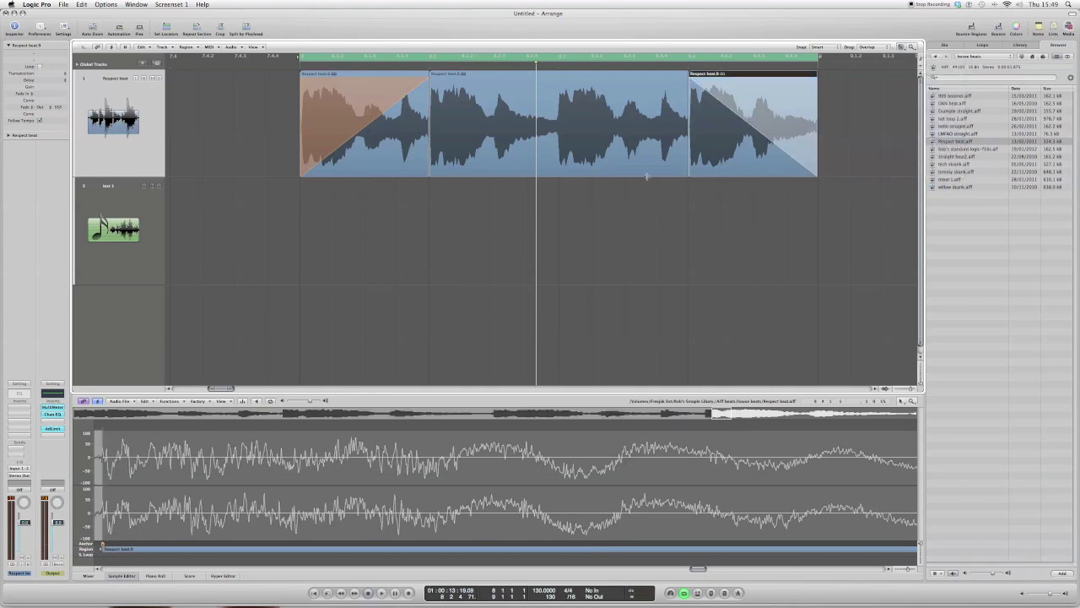
# - Set that fade-out to Slow Down and play it back
pyautogui.click(29, 107)
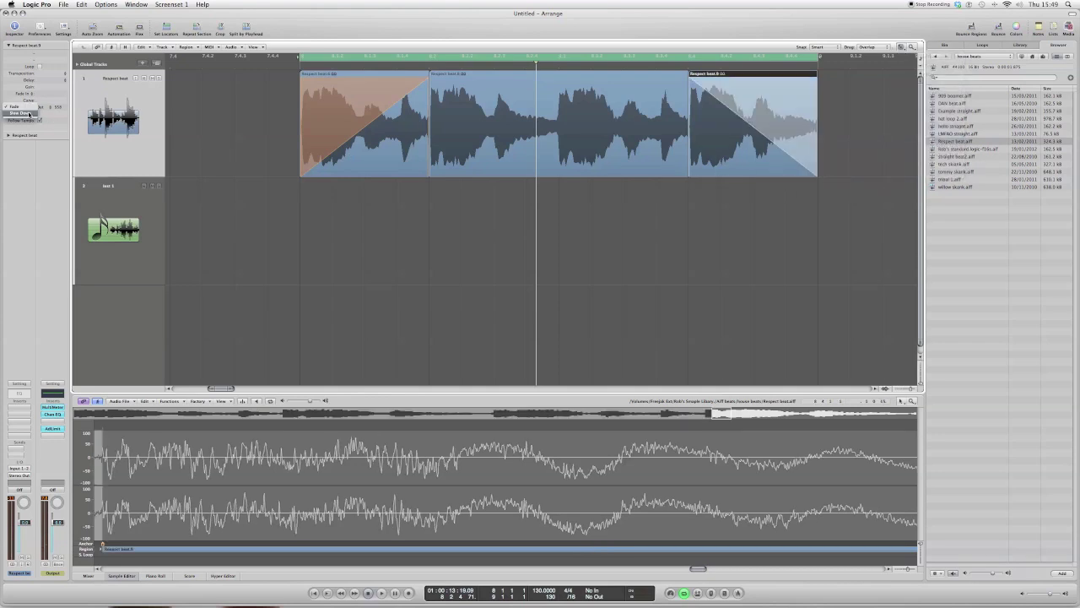
pyautogui.click(27, 114)
pyautogui.press('space')
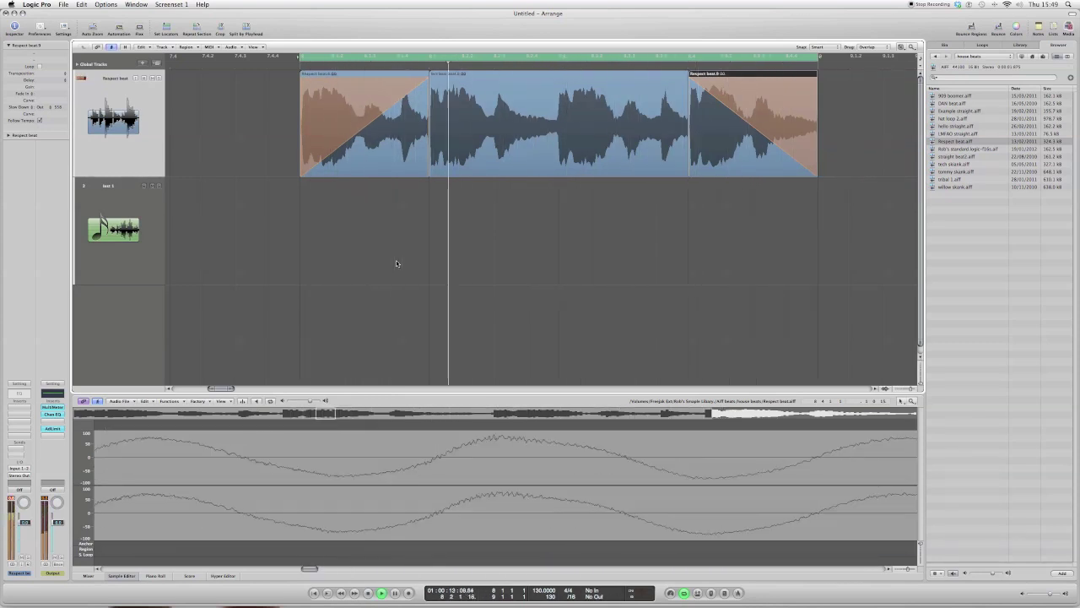
pyautogui.press('space')
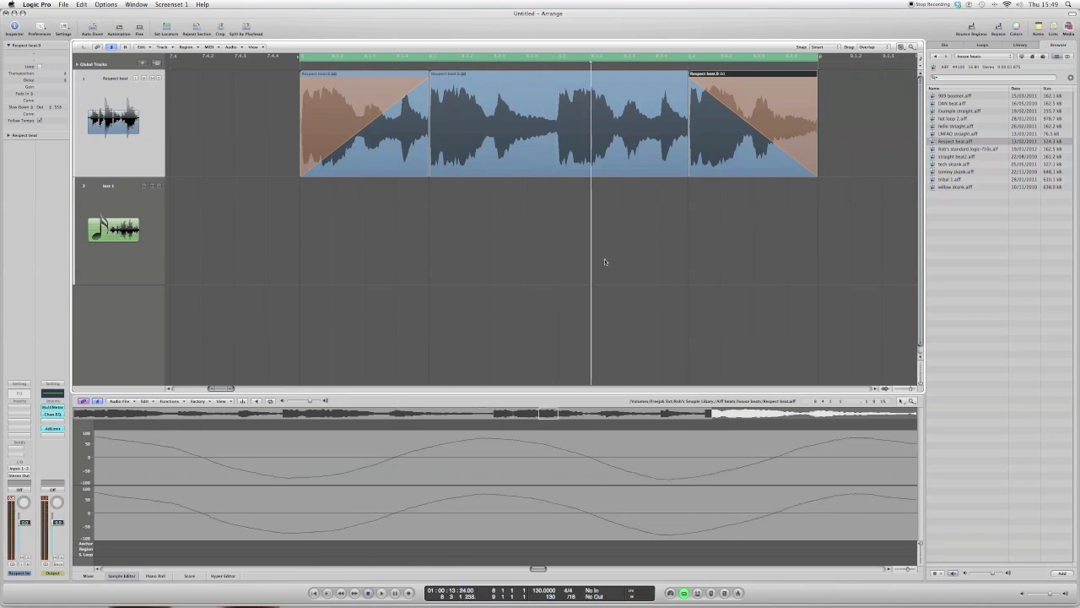
# - Undo three times to remove the extra split, slow-down and speed-up fades
pyautogui.press('super+z')
pyautogui.press('super+z')
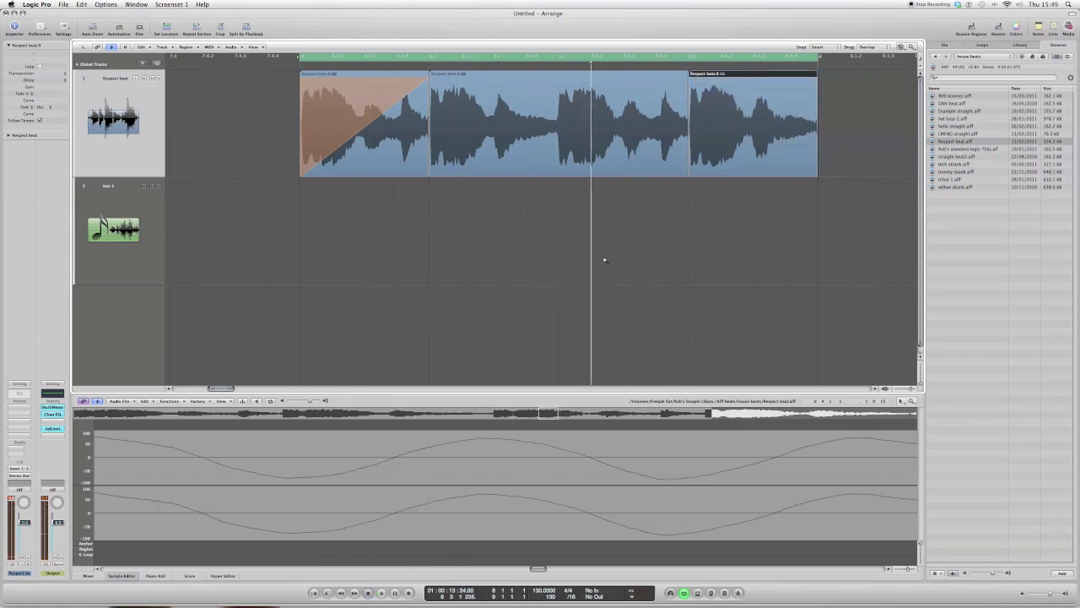
pyautogui.press('super+z')
pyautogui.press('super+z')
pyautogui.press('super+z')
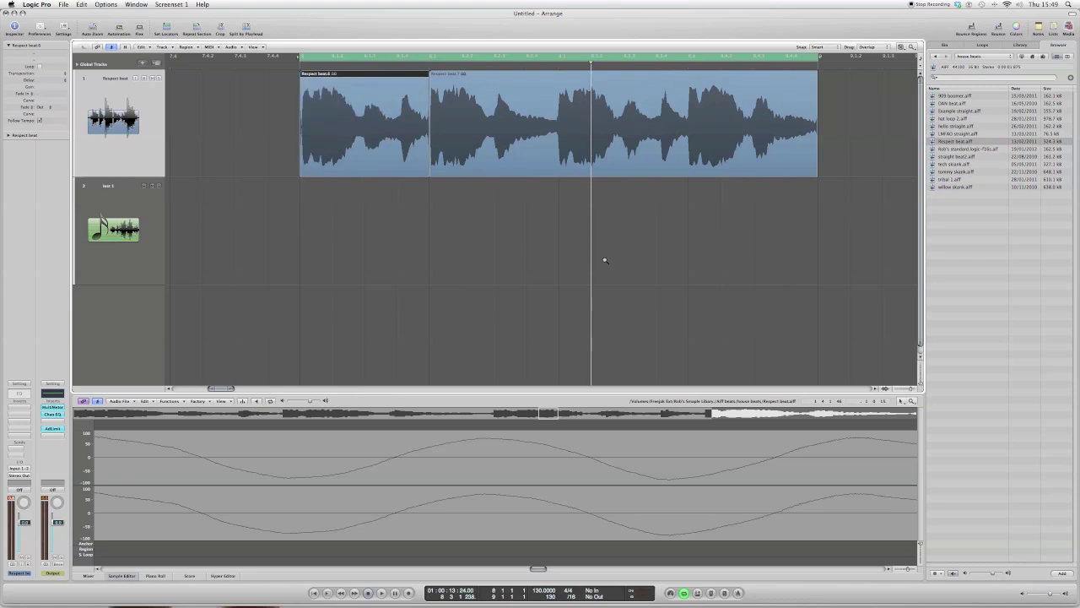
pyautogui.press('super+z')
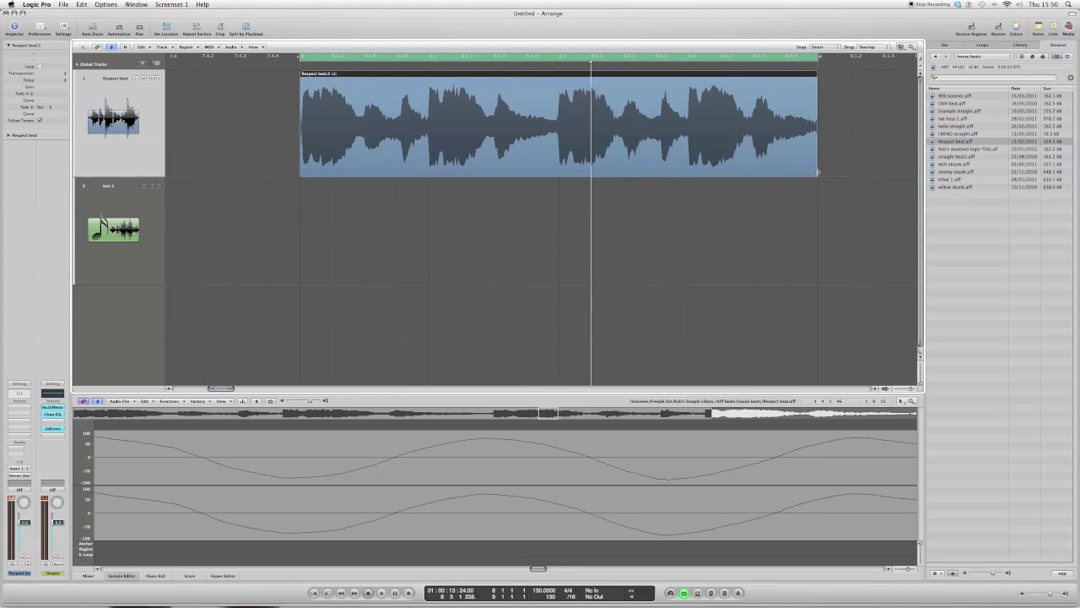
# - Draw a Slow Down fade-out across the whole Respect beat.2 region and play it
pyautogui.moveTo(815, 173); pyautogui.dragTo(273, 130)
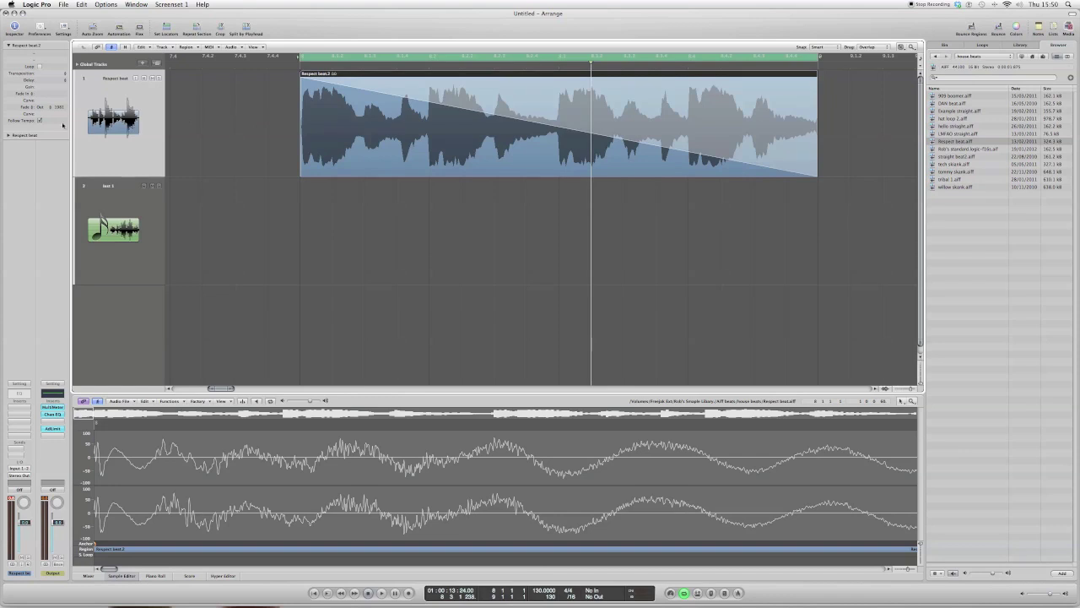
pyautogui.click(32, 107)
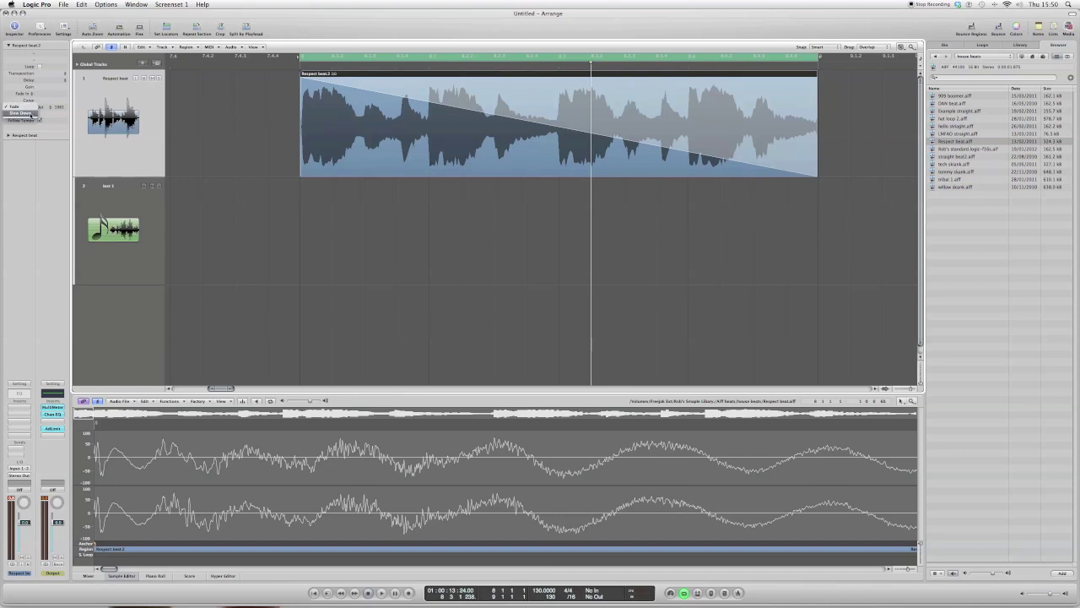
pyautogui.click(31, 113)
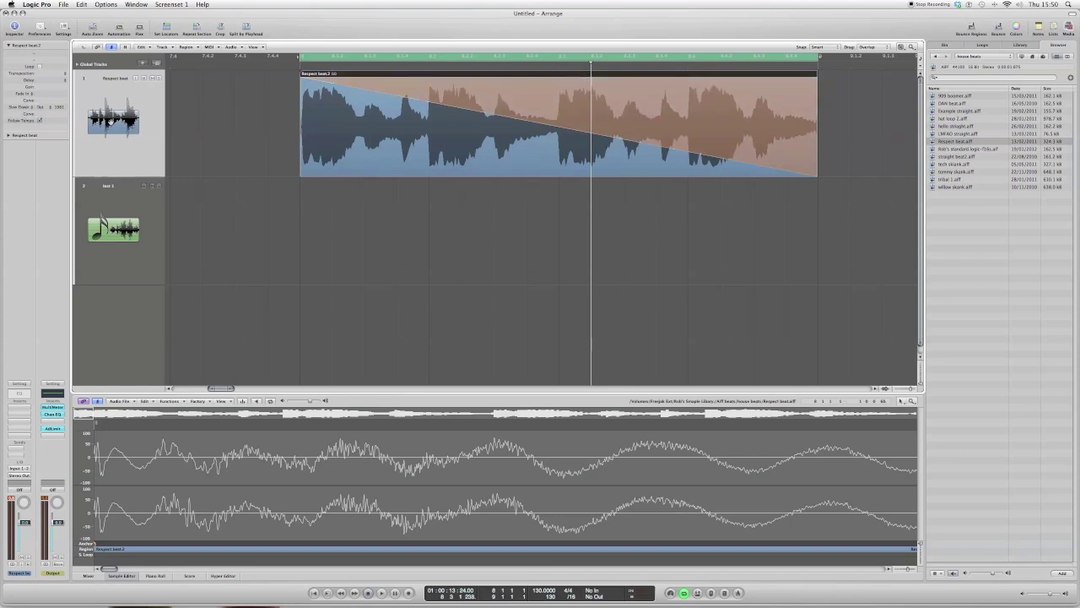
pyautogui.press('space')
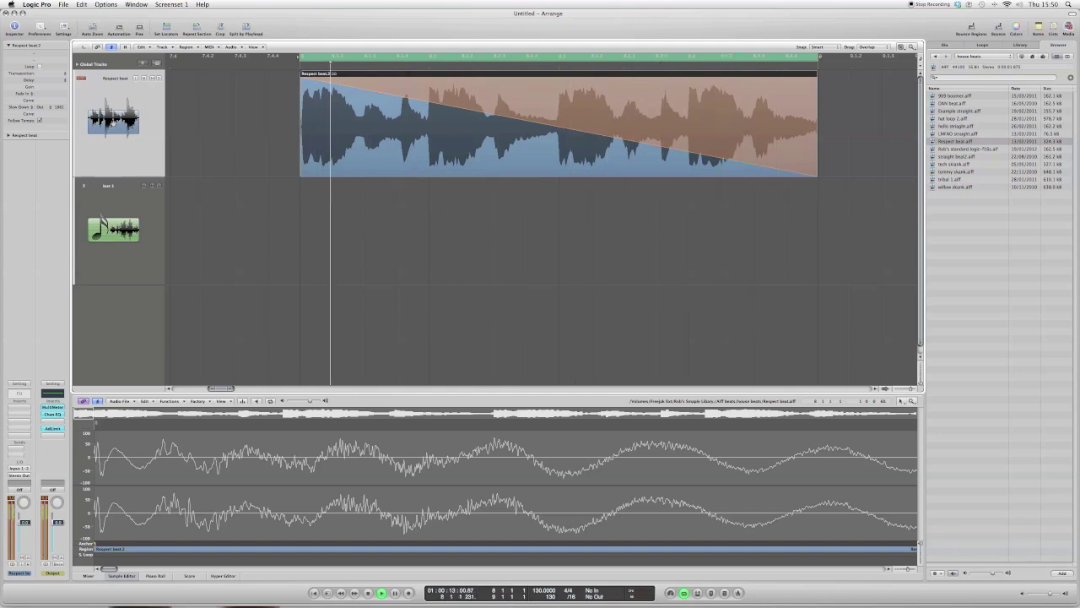
pyautogui.press('space')
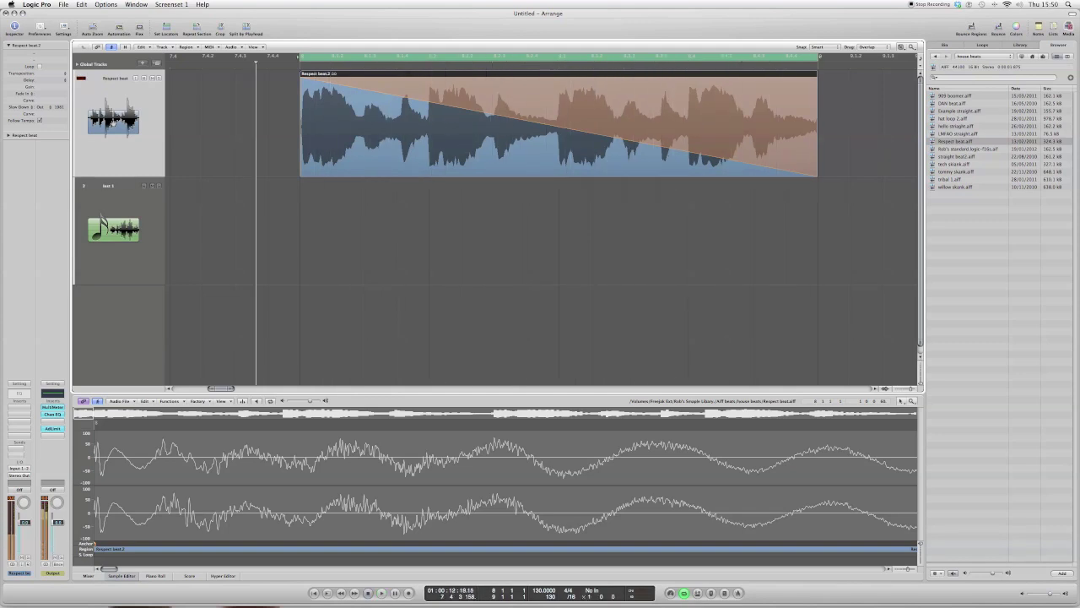